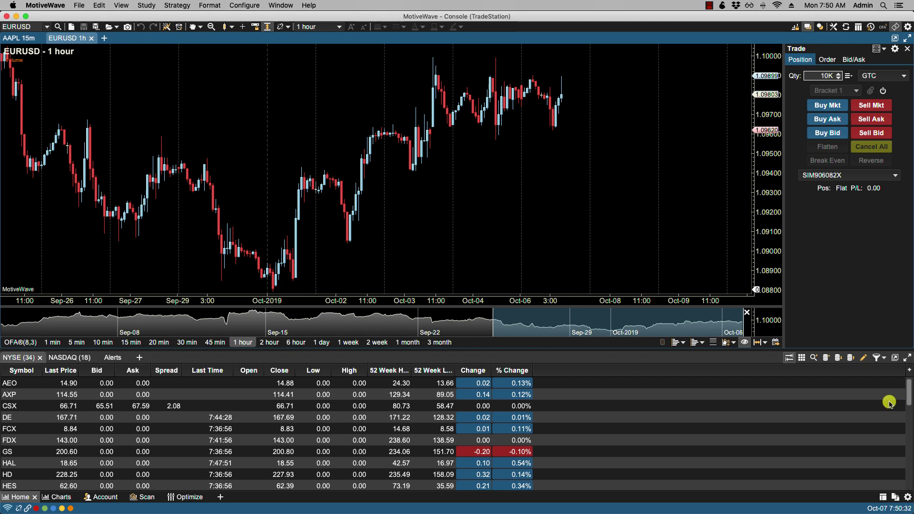
- Open the default Commissions settings, review the Future and Forex tabs, and return to Stock
left_click(249, 6)
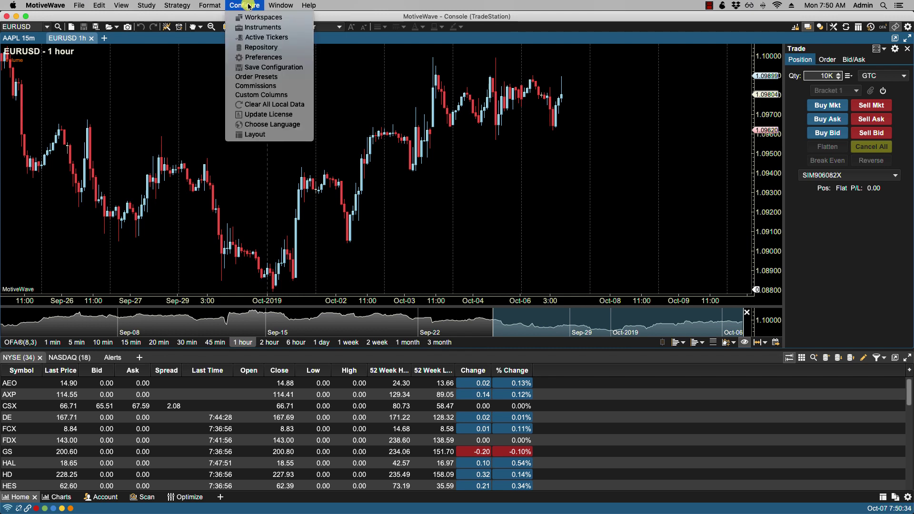
left_click(266, 86)
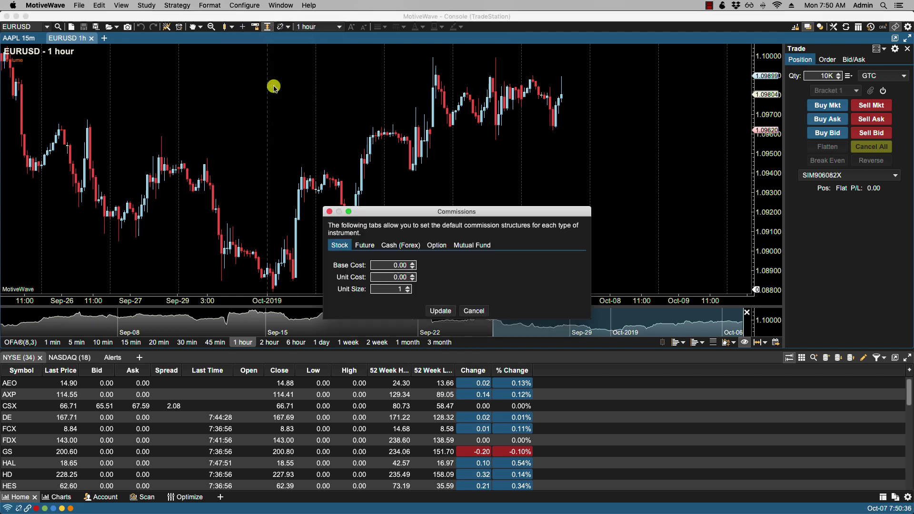
left_click(372, 249)
left_click(403, 246)
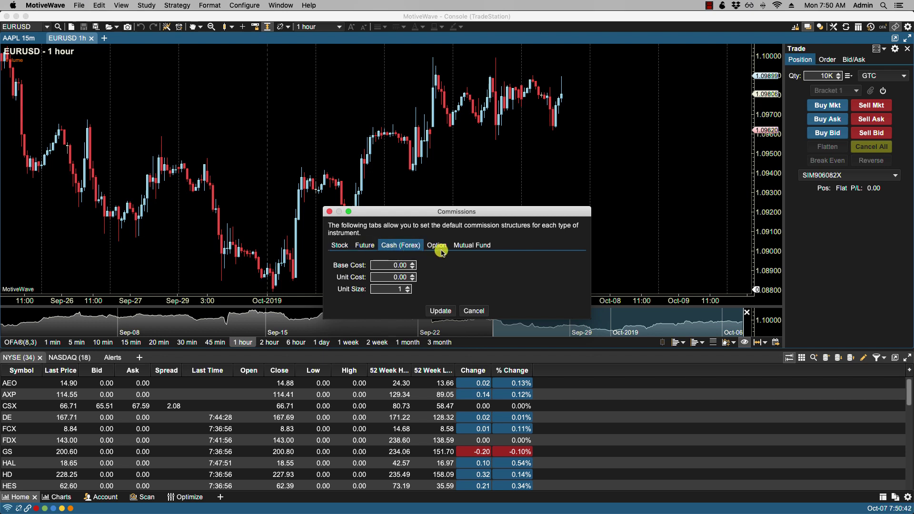
left_click(346, 250)
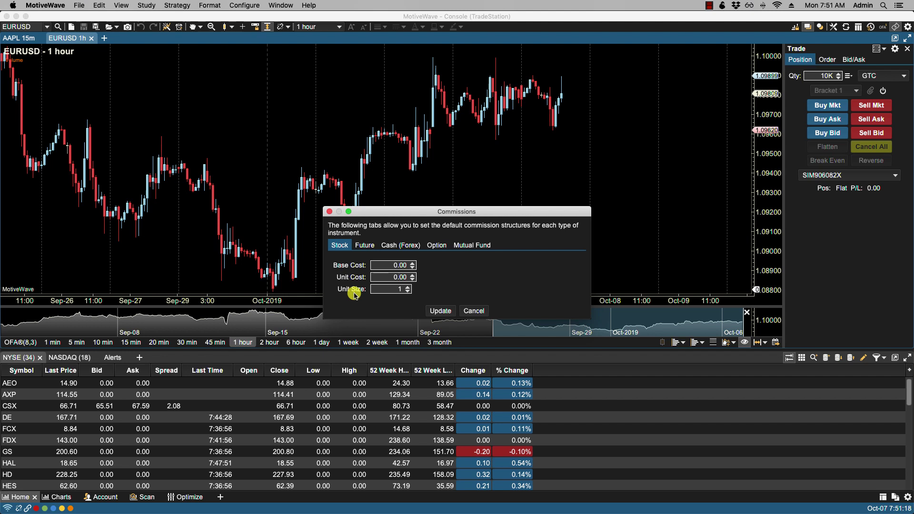
- Set the stock commission Unit Cost to 0.01 with Unit Size 1 and save it
left_click(402, 277)
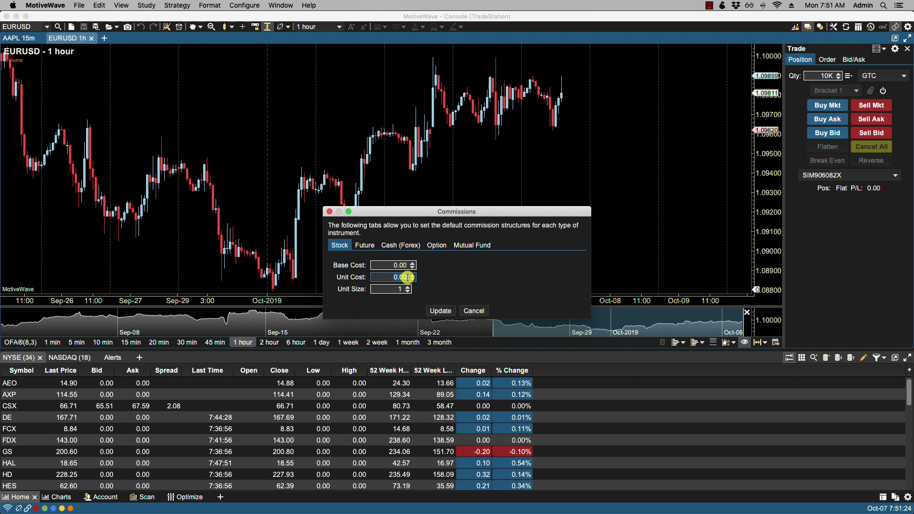
key("BackSpace")
type("0.01")
left_click_drag(387, 278, 387, 291)
left_click(387, 290)
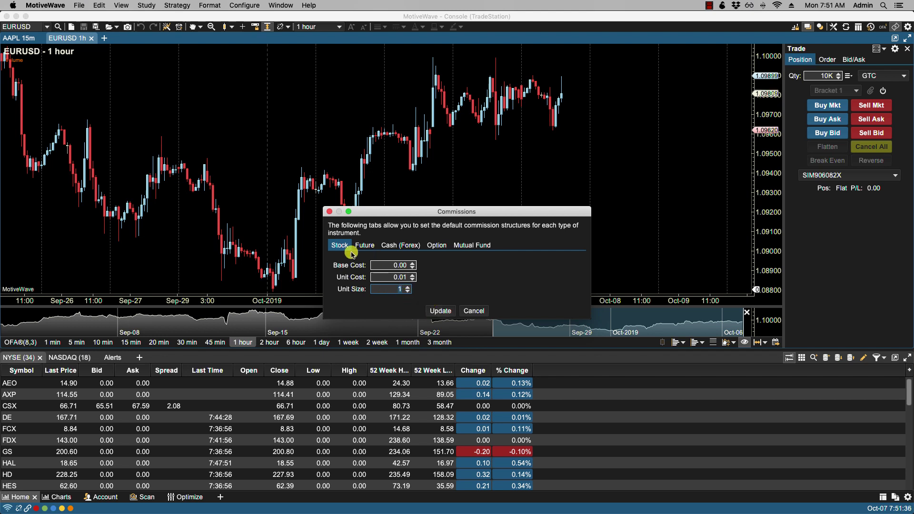
left_click(436, 311)
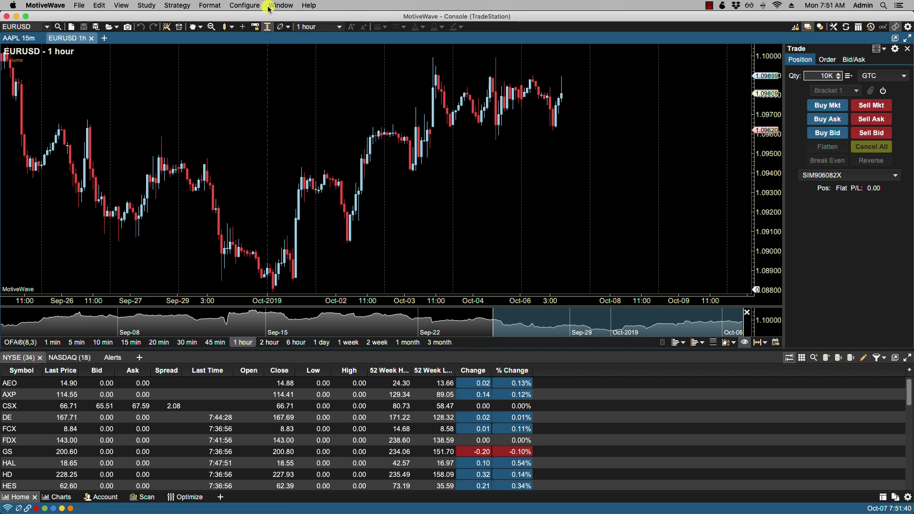
- Enable the Simulated Account in Preferences, keeping Include Commission on, and save
left_click(244, 5)
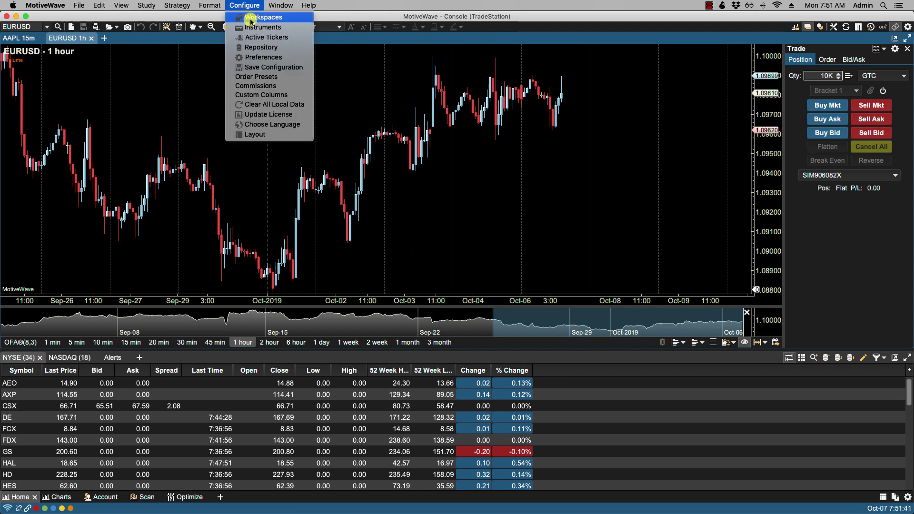
left_click(259, 58)
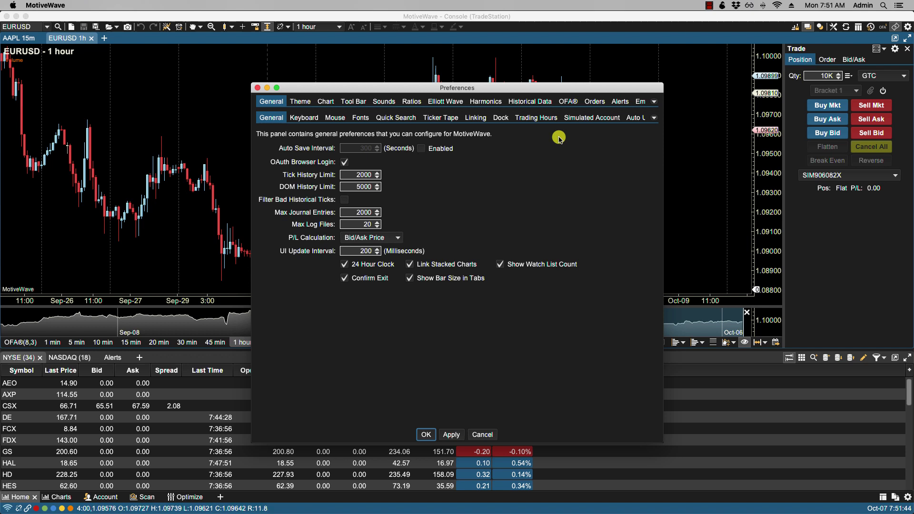
left_click(588, 118)
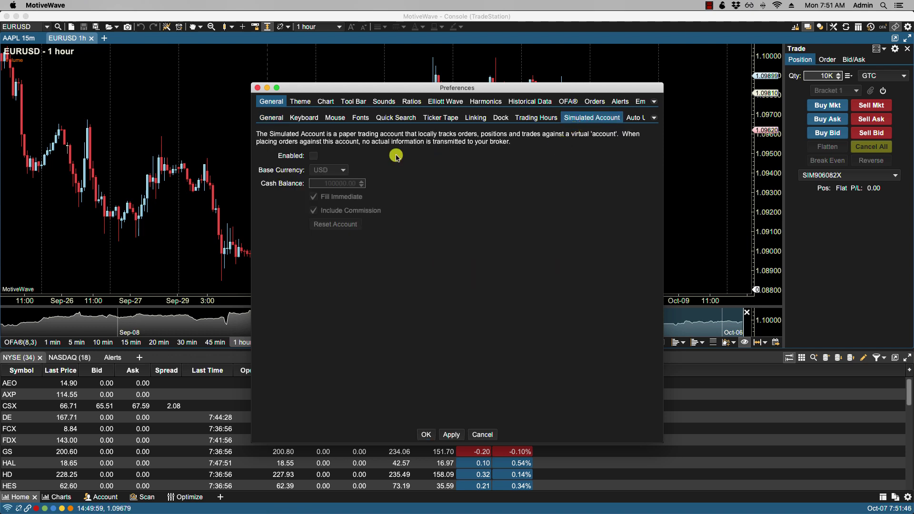
left_click(313, 156)
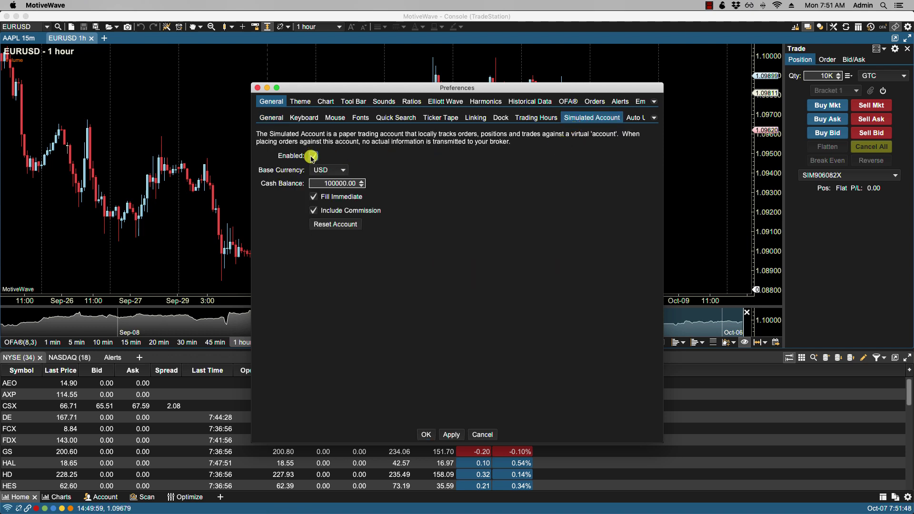
left_click(320, 213)
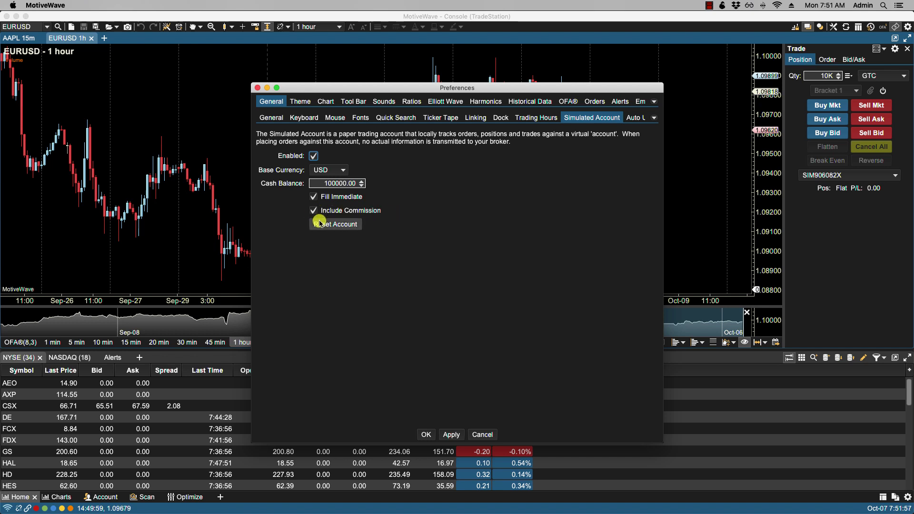
left_click(427, 435)
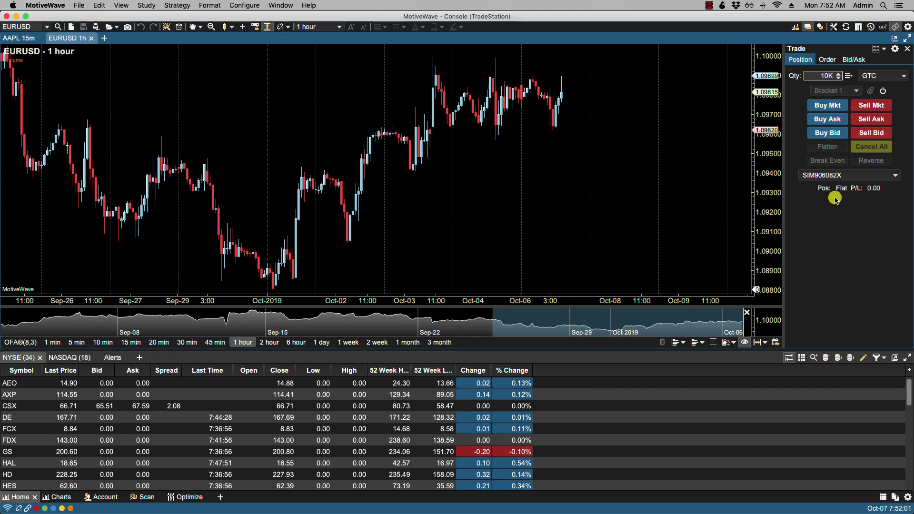
- On the AAPL 15m chart, sell 500 shares at market from the simulated account
left_click(16, 38)
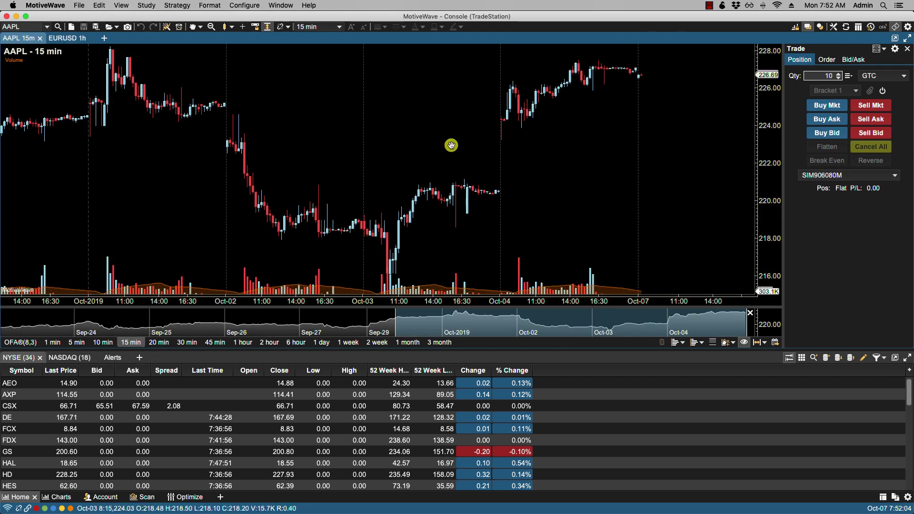
left_click(824, 180)
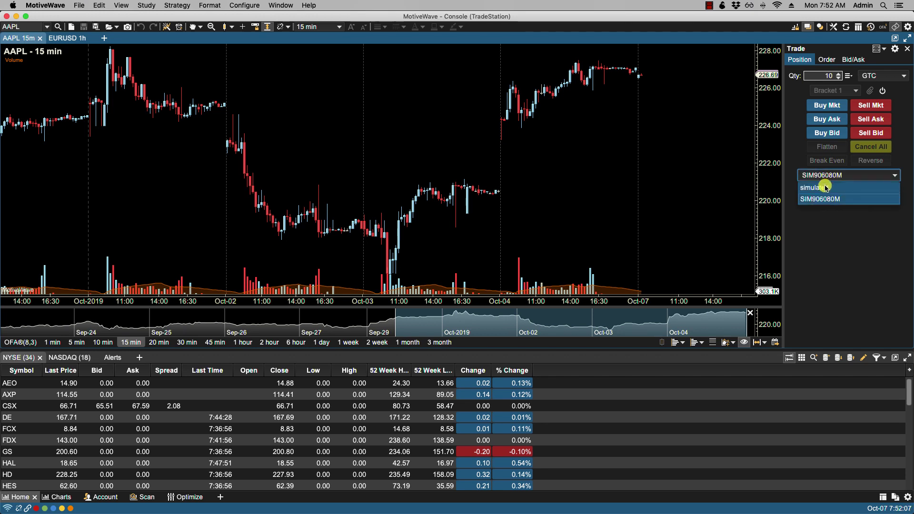
left_click(825, 187)
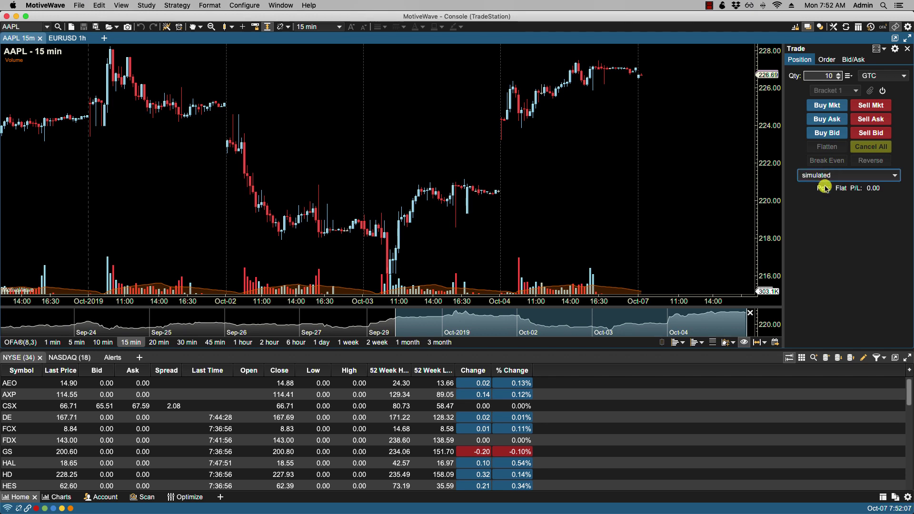
left_click(817, 75)
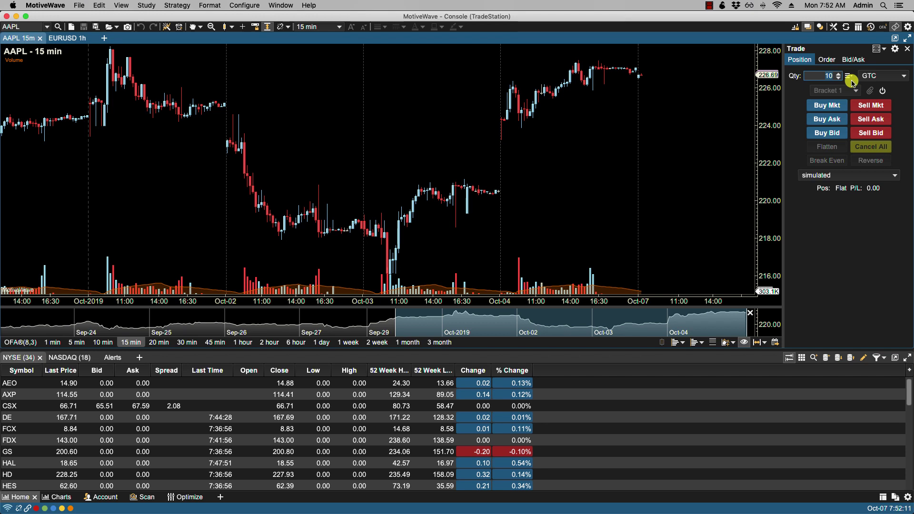
type("500")
left_click(871, 106)
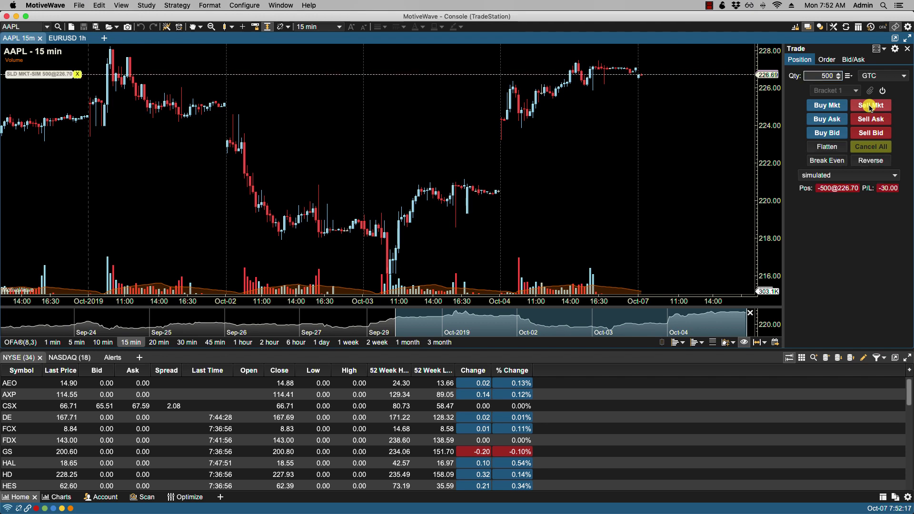
- Add an Orders tab showing the filled 500-share AAPL sell with its 5.00 commission
left_click(103, 39)
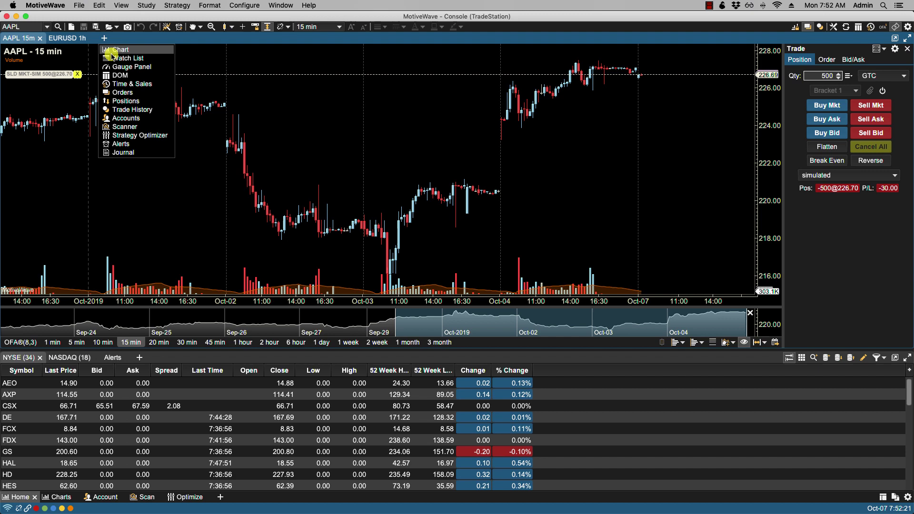
left_click(125, 92)
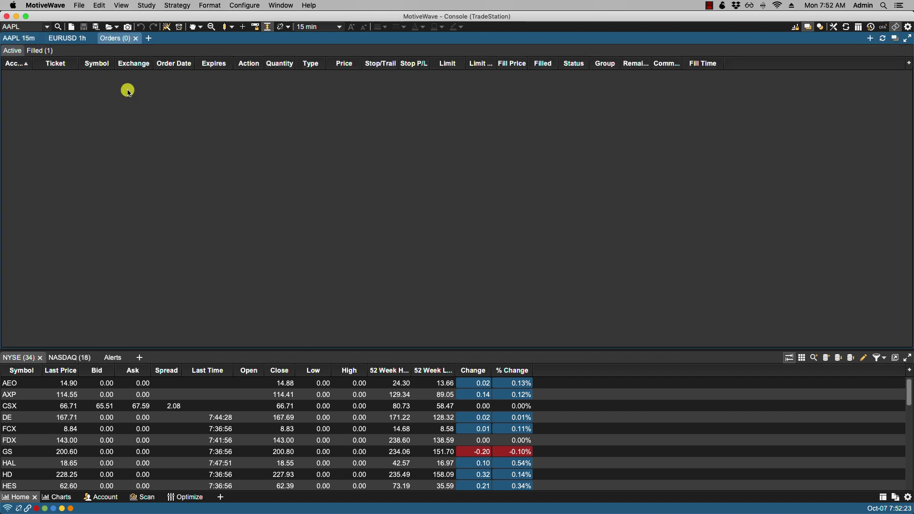
left_click(42, 51)
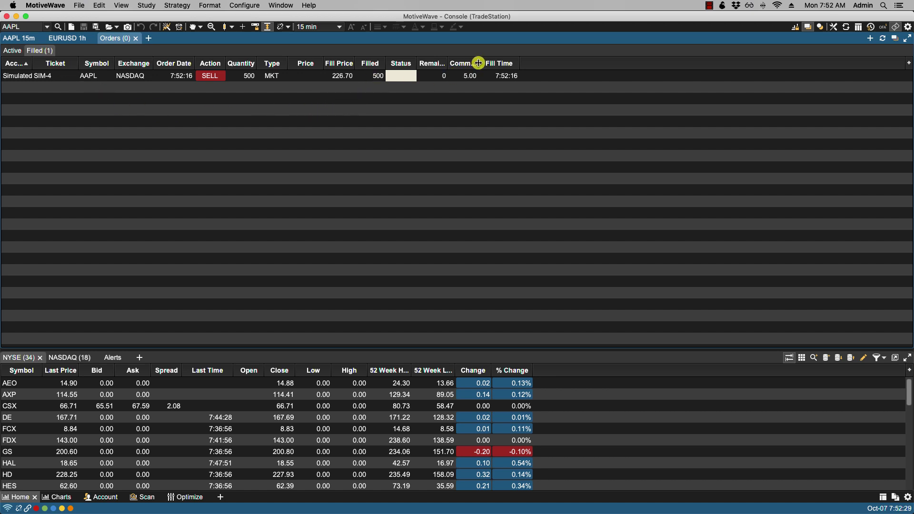
left_click_drag(479, 63, 495, 66)
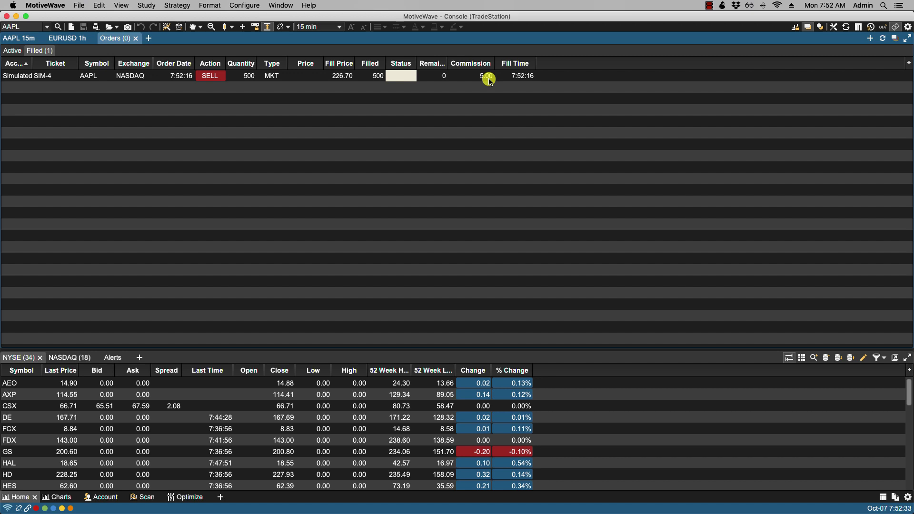
left_click(149, 40)
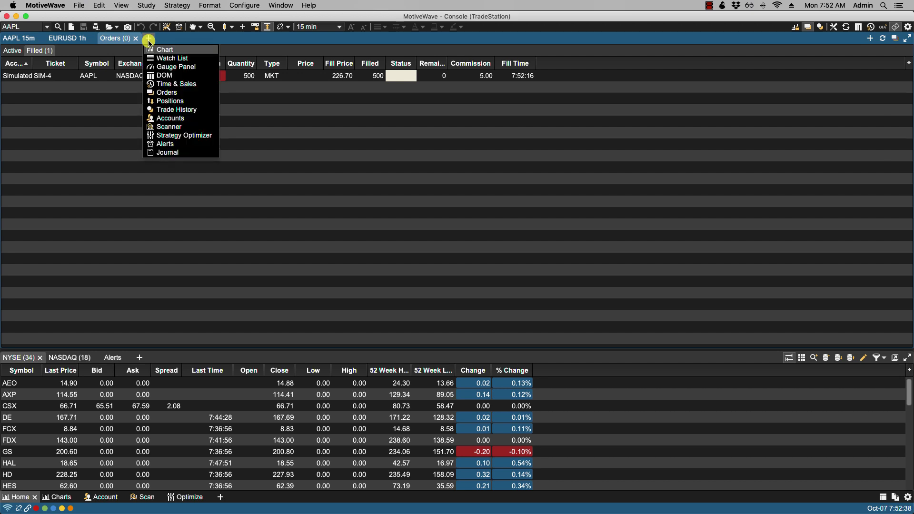
- Add a Positions tab showing the -500 AAPL short, then return to the AAPL 15m chart
left_click(176, 101)
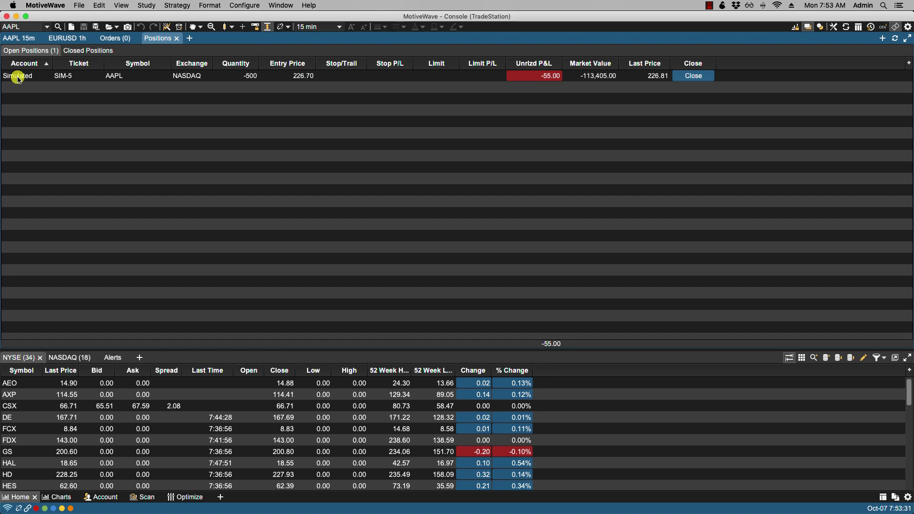
left_click(23, 39)
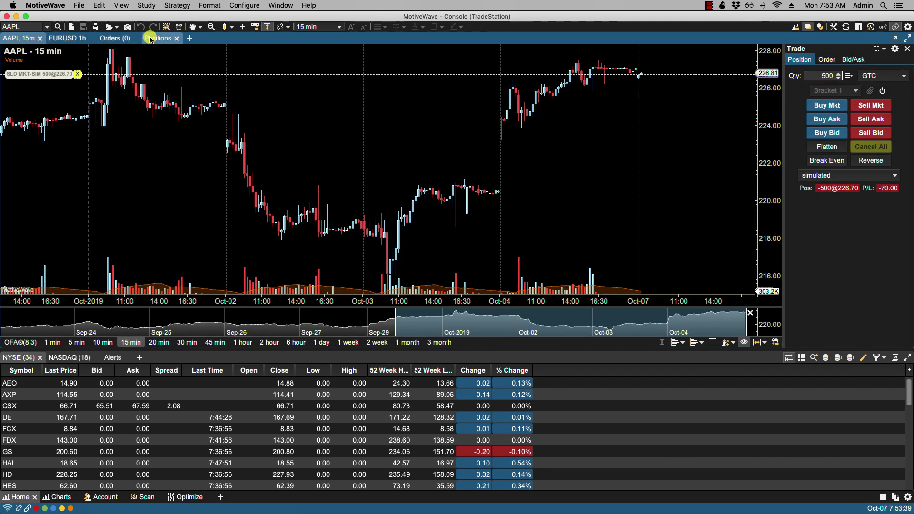
- Create a new chart tab for the symbol MSFT
left_click(191, 39)
left_click(200, 47)
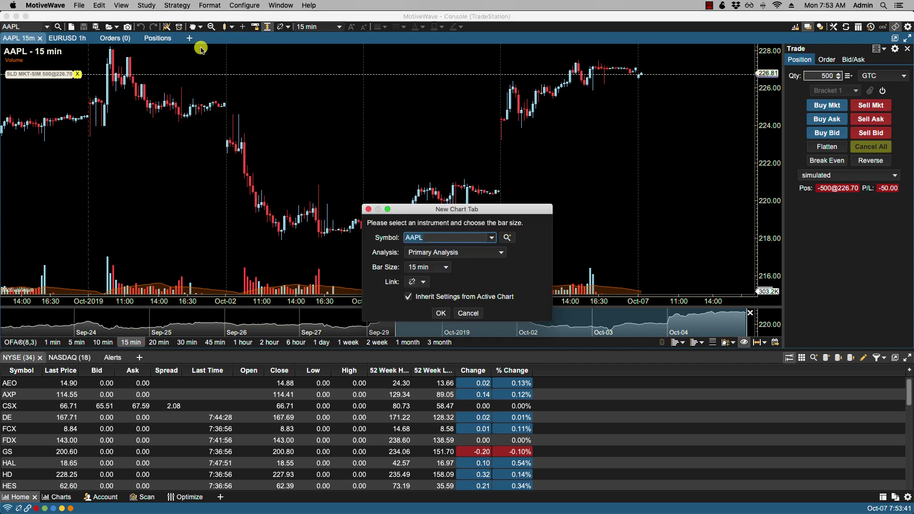
type("MSFT")
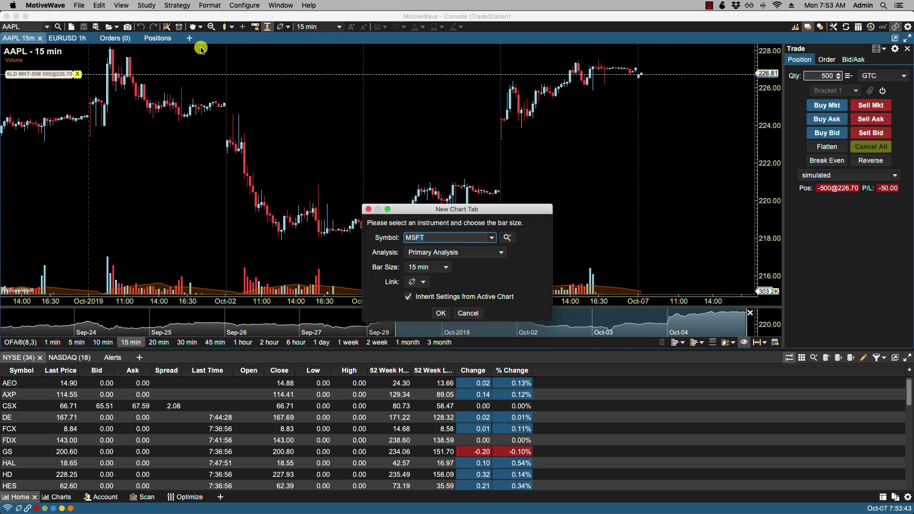
key("Return")
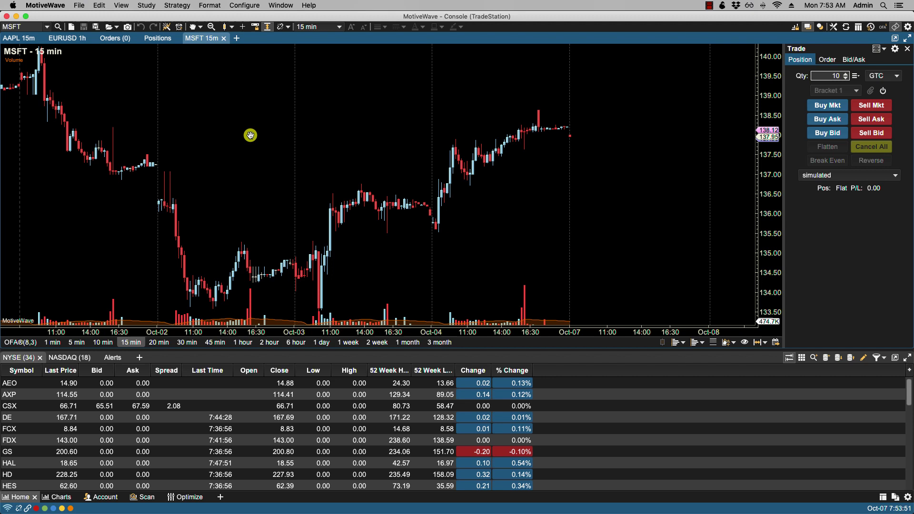
- Open MSFT's Edit Instrument dialog on the Commissions tab showing Use Default Commission
right_click(259, 122)
left_click(290, 135)
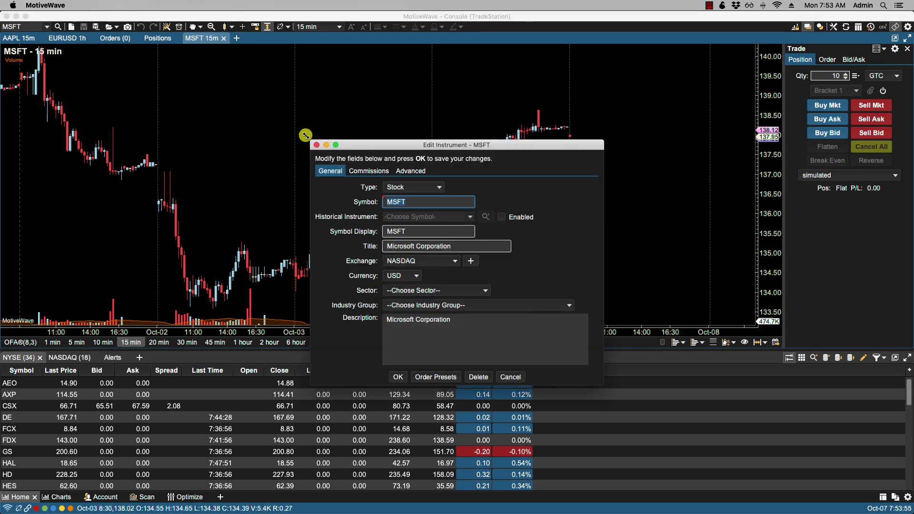
left_click(362, 170)
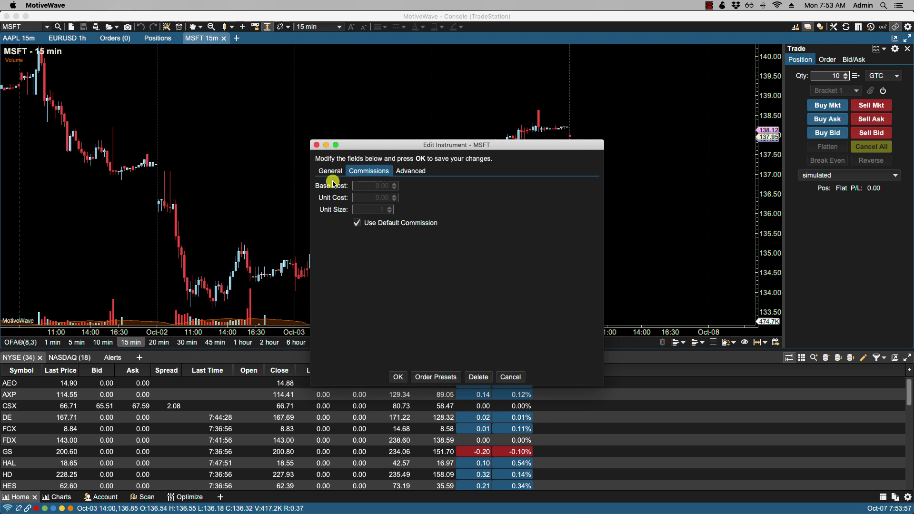